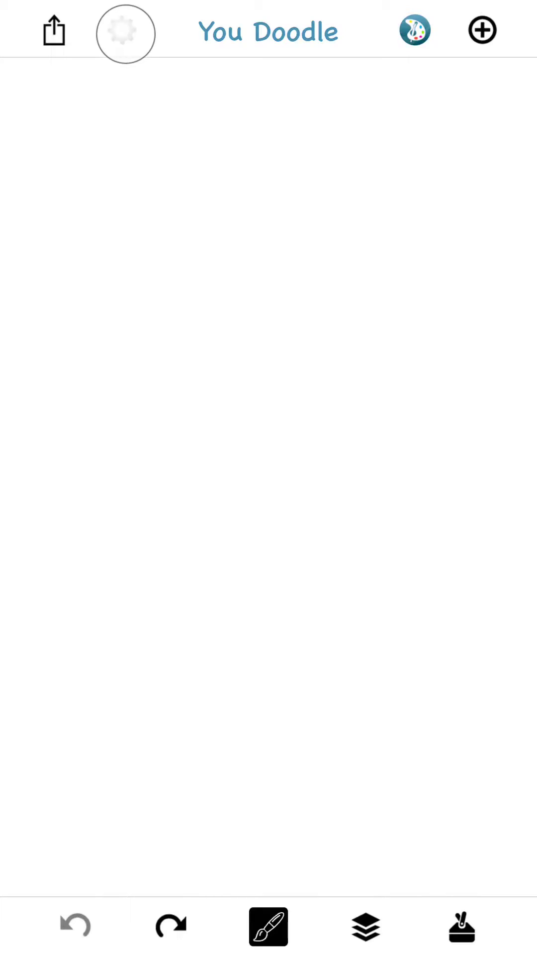
Set the brush to blue, keeping Smooth Edge on and enabling Line Mode
{"action": "left_click", "coordinate": [122, 30]}
{"action": "scroll", "coordinate": [351, 572], "scroll_direction": "down", "scroll_amount": 3}
{"action": "scroll", "coordinate": [351, 573], "scroll_direction": "down", "scroll_amount": 10}
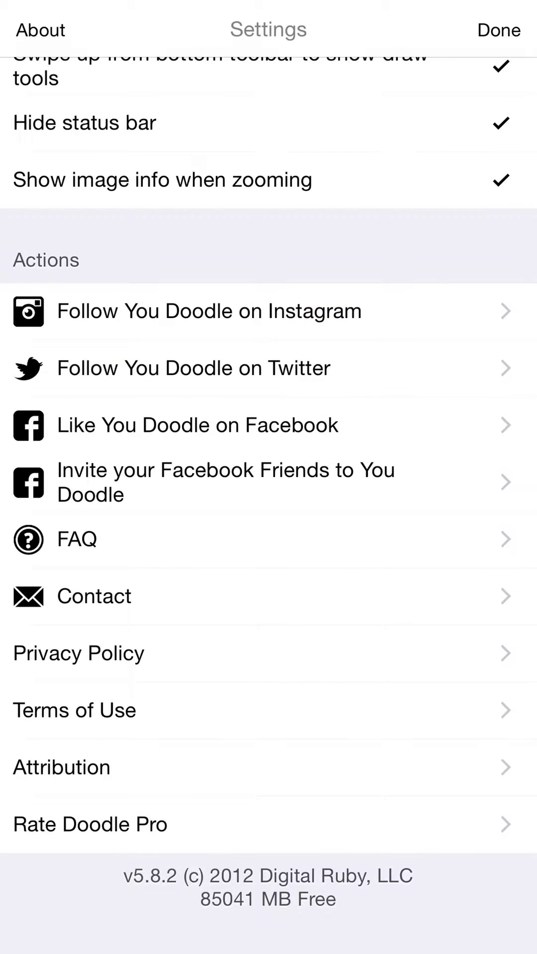
{"action": "left_click", "coordinate": [498, 29]}
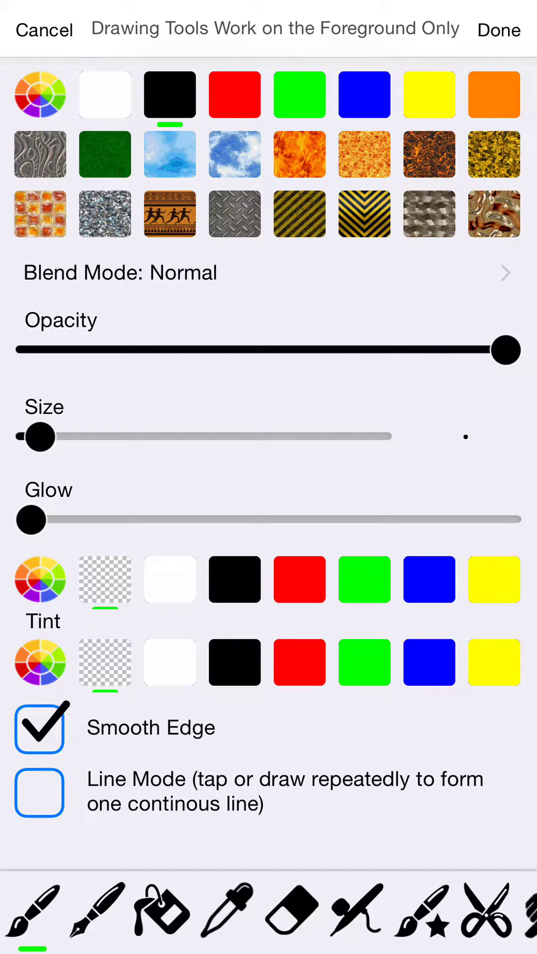
{"action": "left_click", "coordinate": [40, 728]}
{"action": "left_click", "coordinate": [40, 727]}
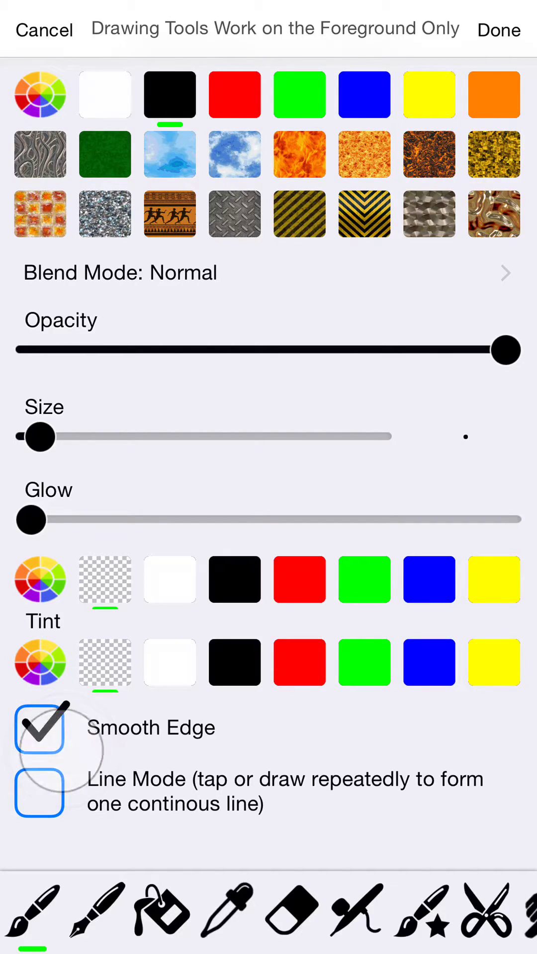
{"action": "left_click", "coordinate": [40, 728]}
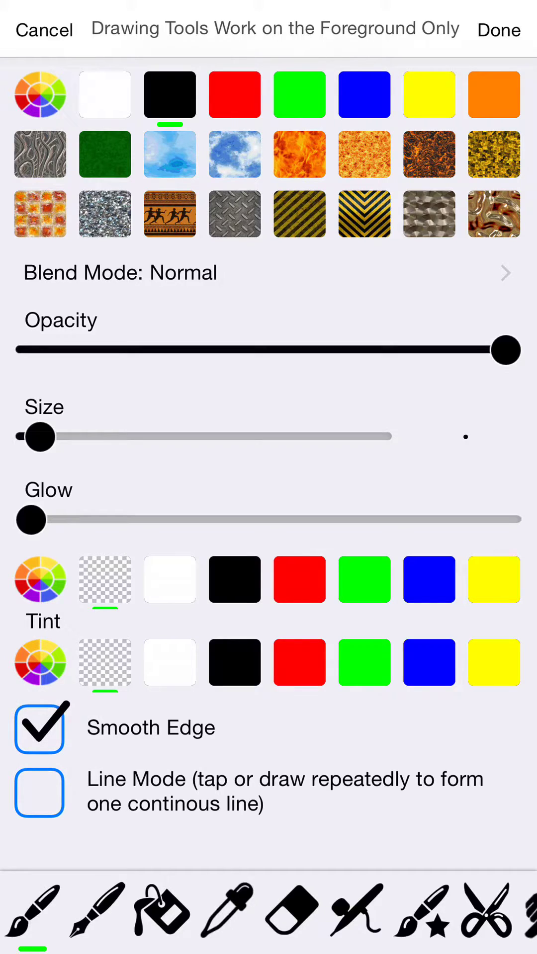
{"action": "left_click", "coordinate": [40, 792]}
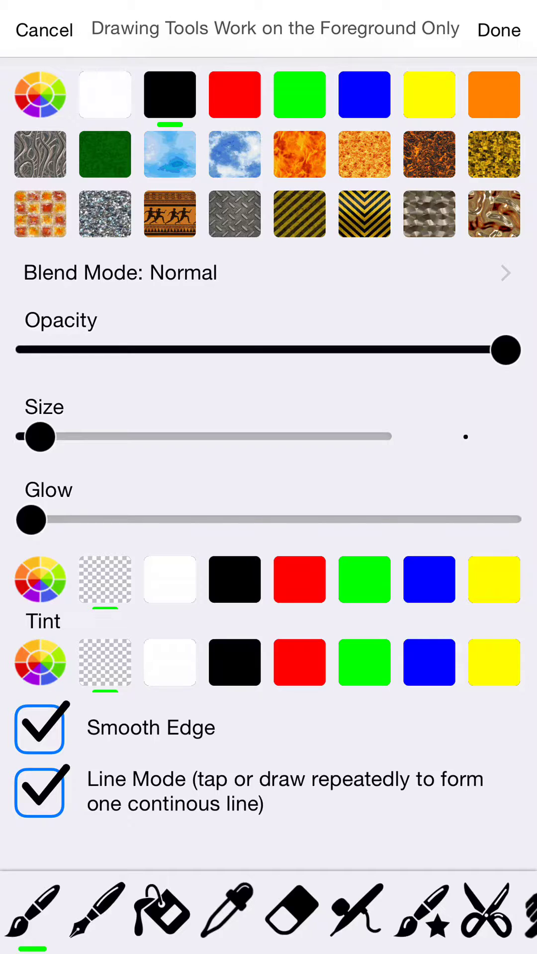
{"action": "left_click", "coordinate": [364, 95]}
{"action": "left_click", "coordinate": [498, 29]}
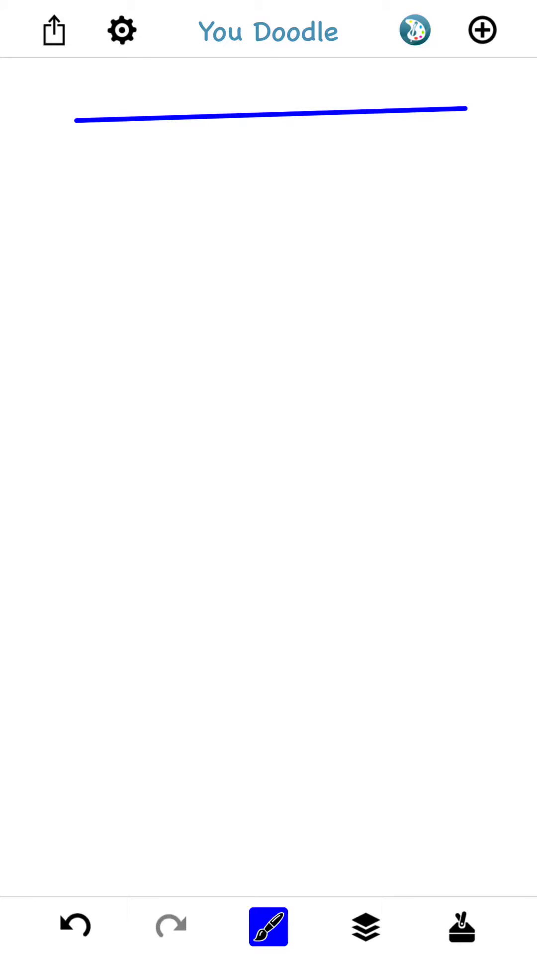
Undo the blue top line, then redo it to restore it
{"action": "left_click", "coordinate": [74, 926]}
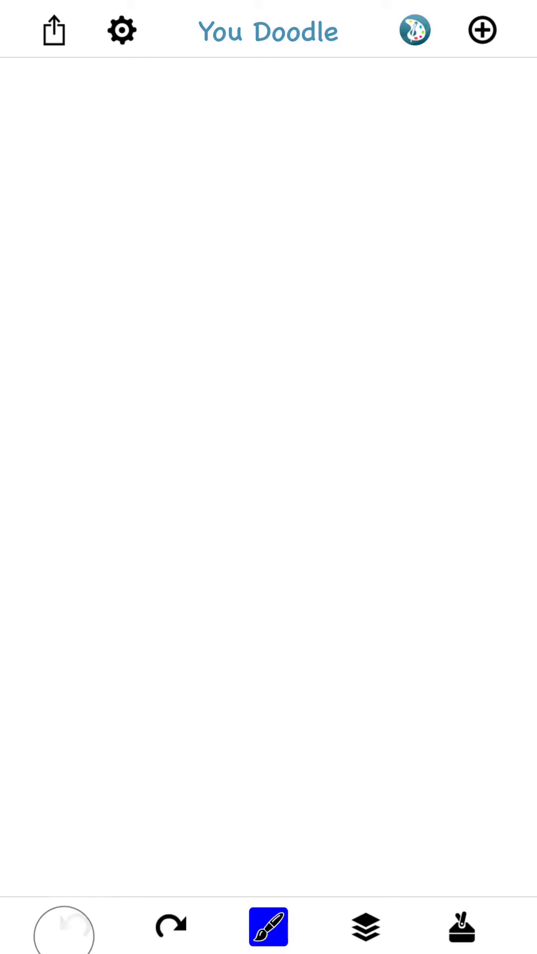
{"action": "left_click", "coordinate": [171, 926]}
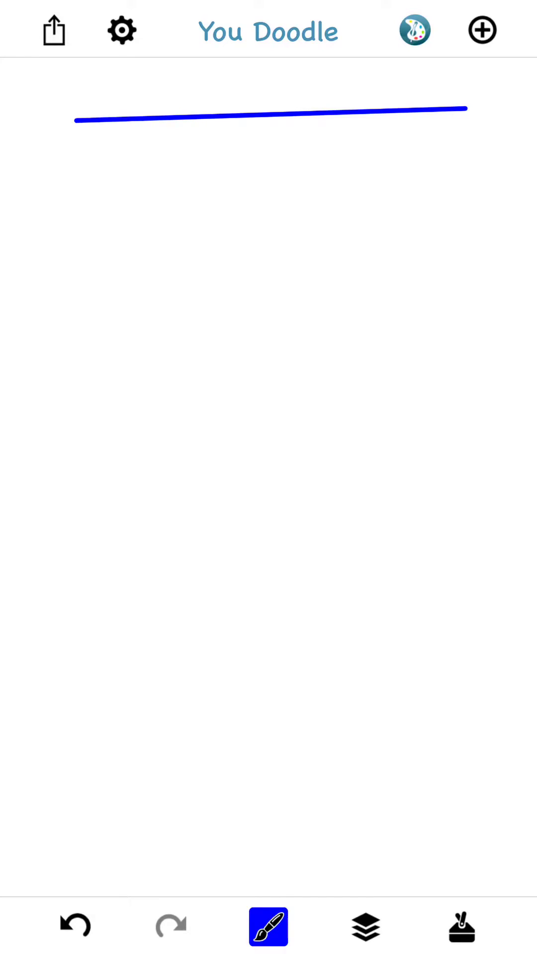
Turn off Line Mode, test two dots and a looping stroke, then undo them
{"action": "left_click", "coordinate": [269, 926]}
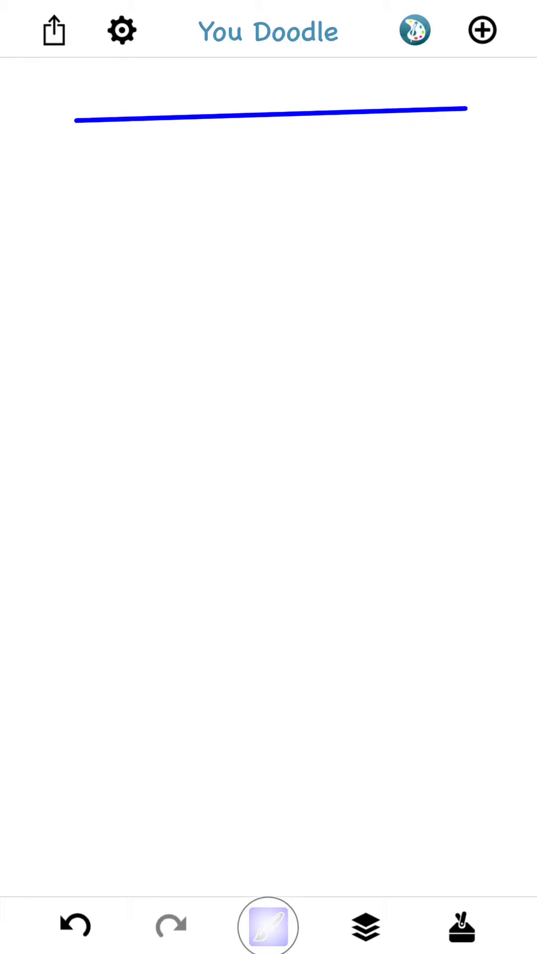
{"action": "left_click", "coordinate": [40, 792]}
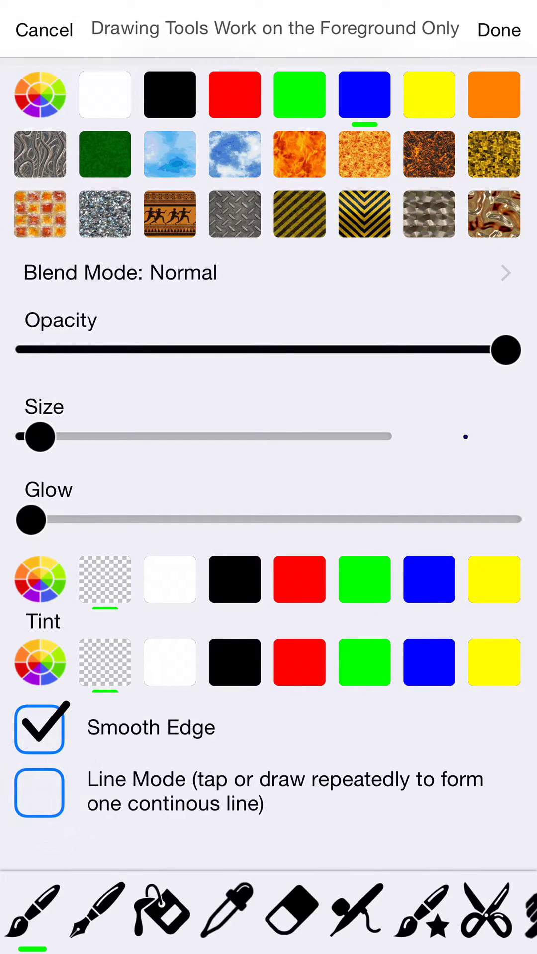
{"action": "left_click", "coordinate": [498, 30]}
{"action": "left_click", "coordinate": [409, 246]}
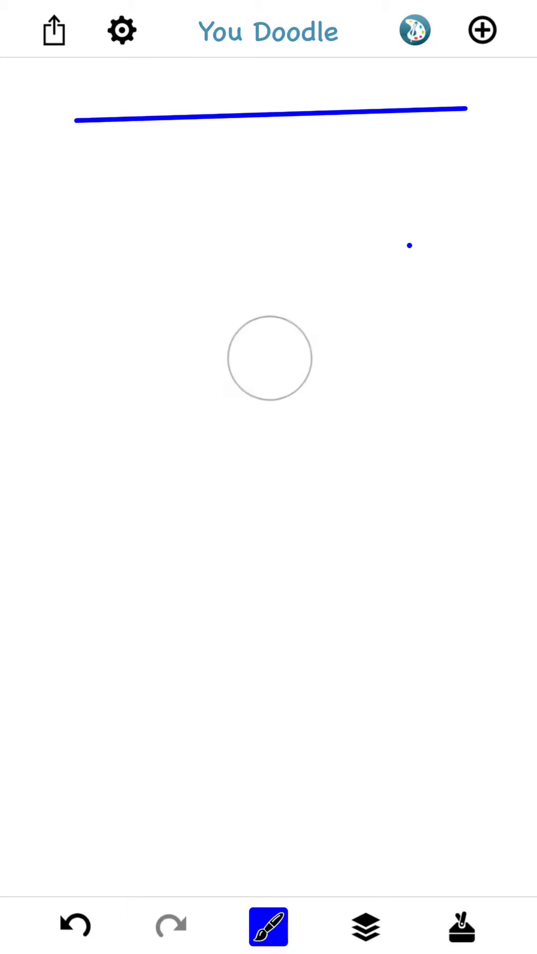
{"action": "left_click", "coordinate": [270, 358]}
{"action": "left_click_drag", "start_coordinate": [284, 255], "coordinate": [320, 417]}
{"action": "left_click", "coordinate": [75, 926]}
{"action": "left_click", "coordinate": [75, 927]}
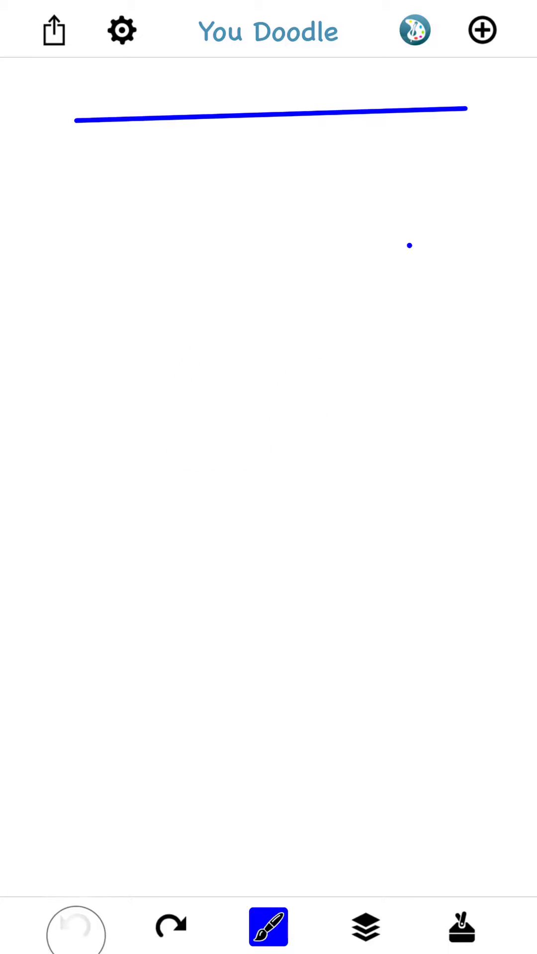
Turn Line Mode back on in the brush settings
{"action": "left_click", "coordinate": [269, 926]}
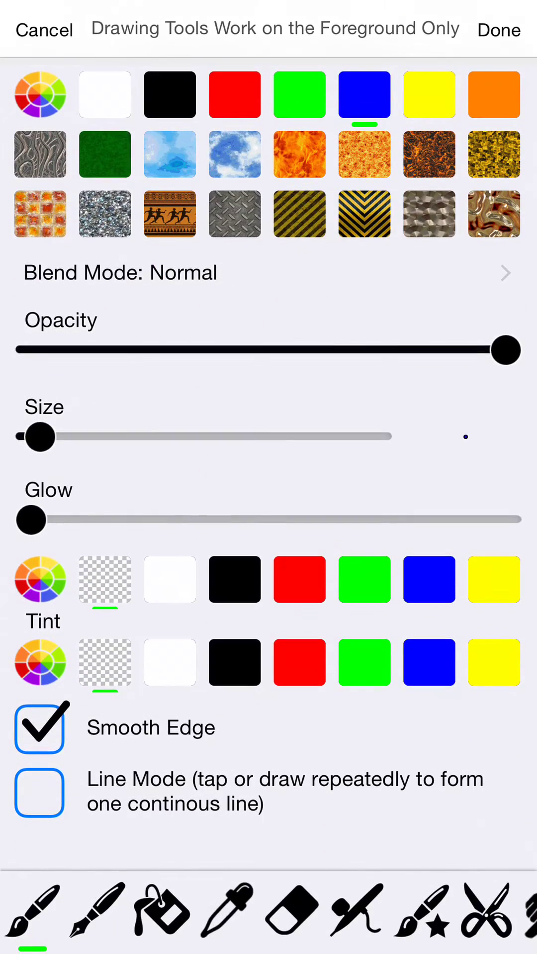
{"action": "left_click", "coordinate": [40, 792]}
{"action": "left_click", "coordinate": [498, 29]}
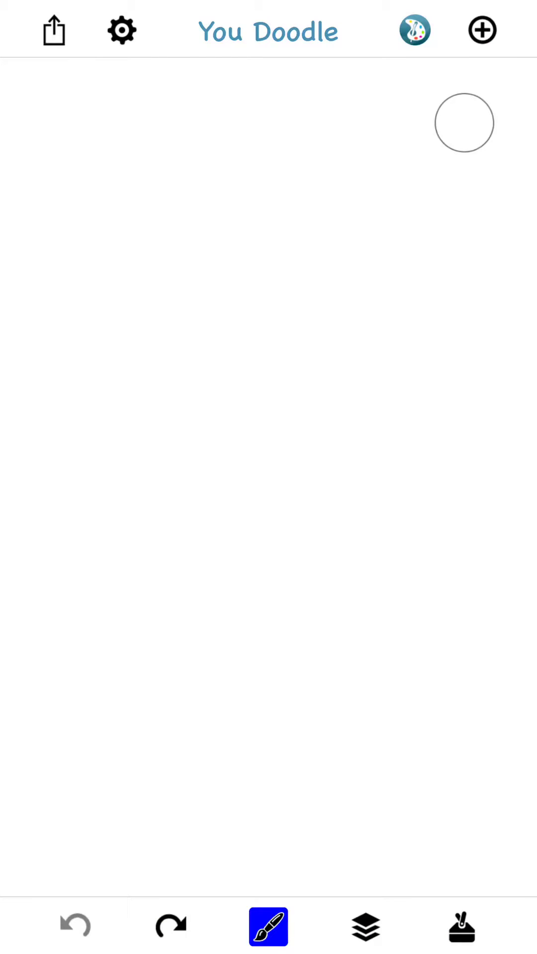
Draw the outline's top line, zigzags, wavy stroke, long diagonal and curled sections
{"action": "left_click_drag", "start_coordinate": [466, 124], "coordinate": [48, 129]}
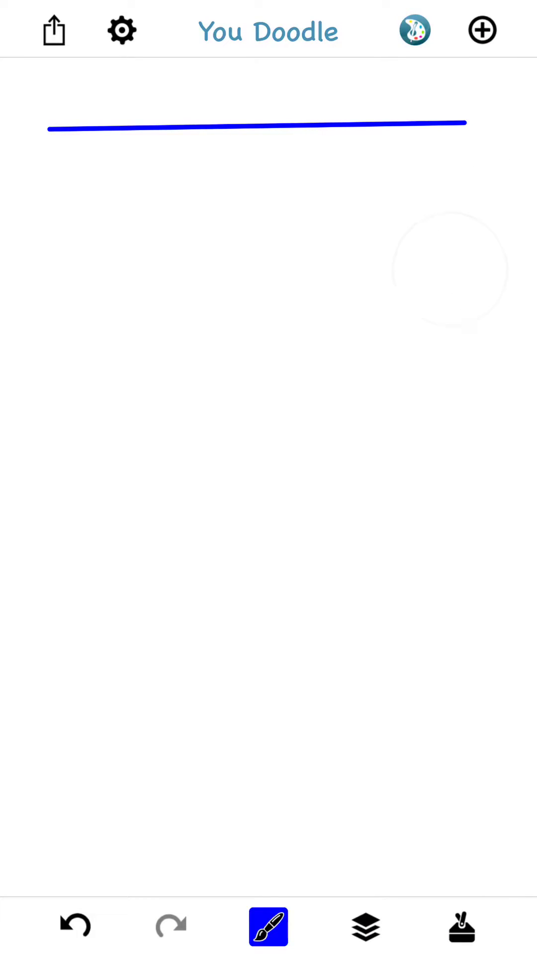
{"action": "mouse_move", "coordinate": [465, 124]}
{"action": "left_mouse_down"}
{"action": "mouse_move", "coordinate": [450, 271]}
{"action": "mouse_move", "coordinate": [374, 171]}
{"action": "mouse_move", "coordinate": [268, 249]}
{"action": "mouse_move", "coordinate": [182, 169]}
{"action": "mouse_move", "coordinate": [117, 242]}
{"action": "mouse_move", "coordinate": [69, 179]}
{"action": "mouse_move", "coordinate": [78, 403]}
{"action": "left_mouse_up"}
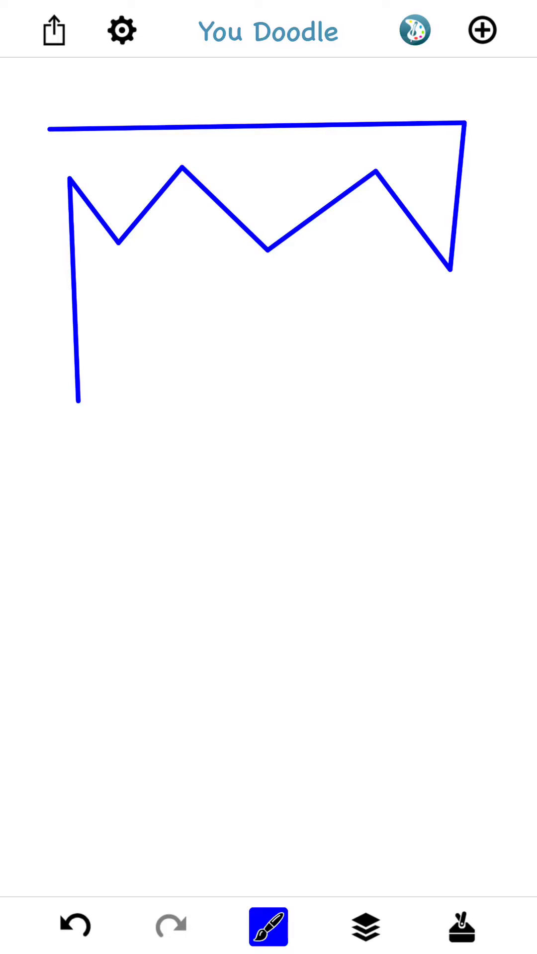
{"action": "scroll", "coordinate": [194, 410], "scroll_direction": "up", "scroll_amount": 5}
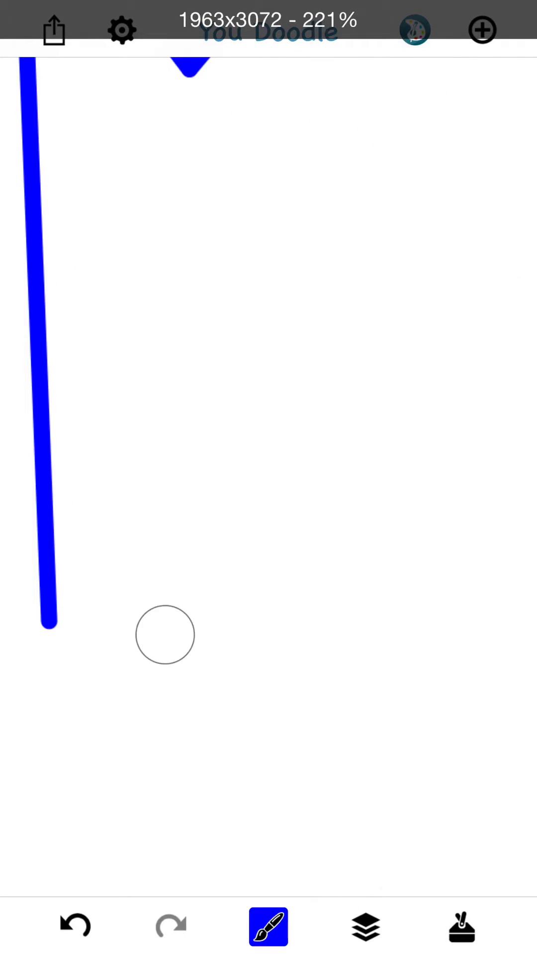
{"action": "left_click_drag", "start_coordinate": [49, 622], "coordinate": [451, 448]}
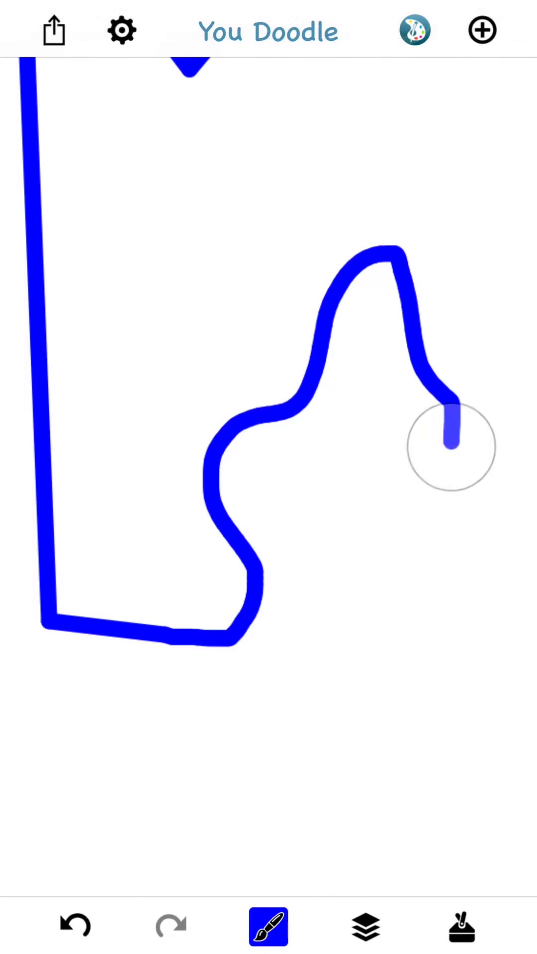
{"action": "scroll", "coordinate": [268, 372], "scroll_direction": "down", "scroll_amount": 5}
{"action": "left_click_drag", "start_coordinate": [212, 83], "coordinate": [408, 693]}
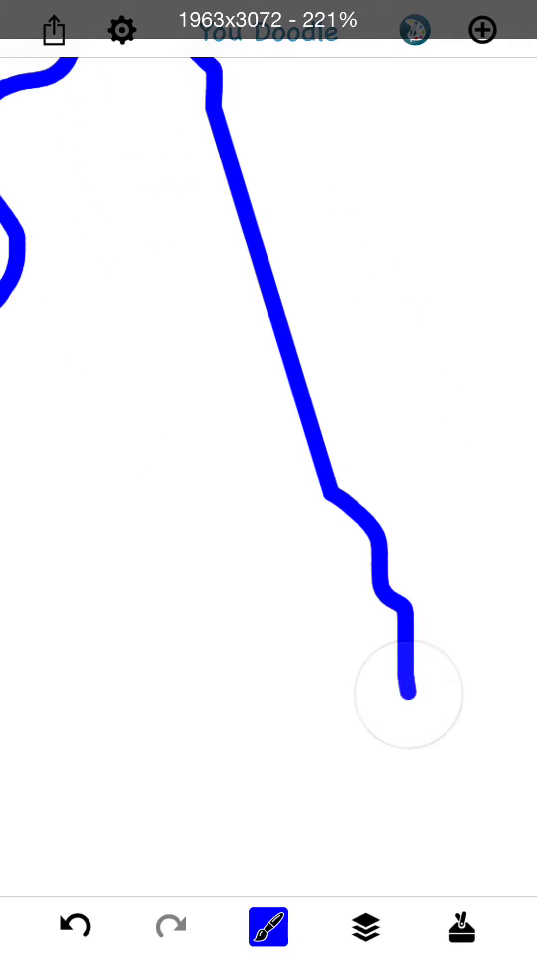
{"action": "scroll", "coordinate": [268, 373], "scroll_direction": "down", "scroll_amount": 3}
{"action": "left_click_drag", "start_coordinate": [313, 179], "coordinate": [250, 440]}
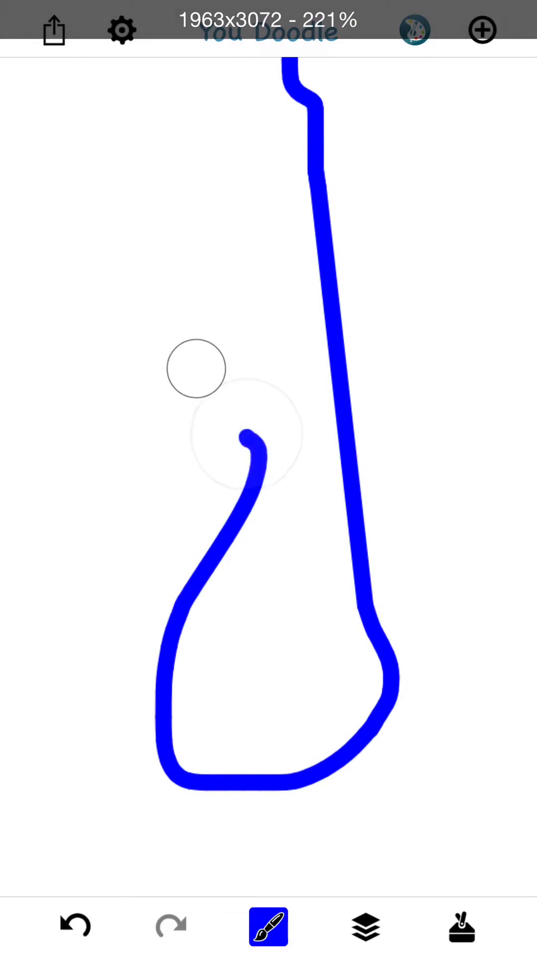
{"action": "scroll", "coordinate": [269, 447], "scroll_direction": "down", "scroll_amount": 5}
{"action": "left_click_drag", "start_coordinate": [522, 522], "coordinate": [150, 627]}
{"action": "scroll", "coordinate": [268, 447], "scroll_direction": "down", "scroll_amount": 5}
{"action": "mouse_move", "coordinate": [205, 131]}
{"action": "left_mouse_down"}
{"action": "mouse_move", "coordinate": [212, 656]}
{"action": "mouse_move", "coordinate": [321, 824]}
{"action": "left_mouse_up"}
{"action": "scroll", "coordinate": [268, 448], "scroll_direction": "down", "scroll_amount": 5}
{"action": "mouse_move", "coordinate": [52, 582]}
{"action": "left_mouse_down"}
{"action": "mouse_move", "coordinate": [356, 785]}
{"action": "mouse_move", "coordinate": [153, 376]}
{"action": "left_mouse_up"}
{"action": "scroll", "coordinate": [298, 372], "scroll_direction": "down", "scroll_amount": 5}
Finish the outline with upward curves, a right-side run and a final hook
{"action": "mouse_move", "coordinate": [45, 537]}
{"action": "left_mouse_down"}
{"action": "mouse_move", "coordinate": [350, 295]}
{"action": "mouse_move", "coordinate": [395, 153]}
{"action": "left_mouse_up"}
{"action": "scroll", "coordinate": [268, 448], "scroll_direction": "down", "scroll_amount": 5}
{"action": "mouse_move", "coordinate": [276, 887]}
{"action": "left_mouse_down"}
{"action": "mouse_move", "coordinate": [239, 589]}
{"action": "mouse_move", "coordinate": [399, 154]}
{"action": "mouse_move", "coordinate": [407, 514]}
{"action": "mouse_move", "coordinate": [403, 656]}
{"action": "left_mouse_up"}
{"action": "scroll", "coordinate": [269, 447], "scroll_direction": "down", "scroll_amount": 5}
{"action": "mouse_move", "coordinate": [149, 193]}
{"action": "left_mouse_down"}
{"action": "mouse_move", "coordinate": [382, 514]}
{"action": "mouse_move", "coordinate": [399, 411]}
{"action": "left_mouse_up"}
{"action": "scroll", "coordinate": [306, 597], "scroll_direction": "down", "scroll_amount": 5}
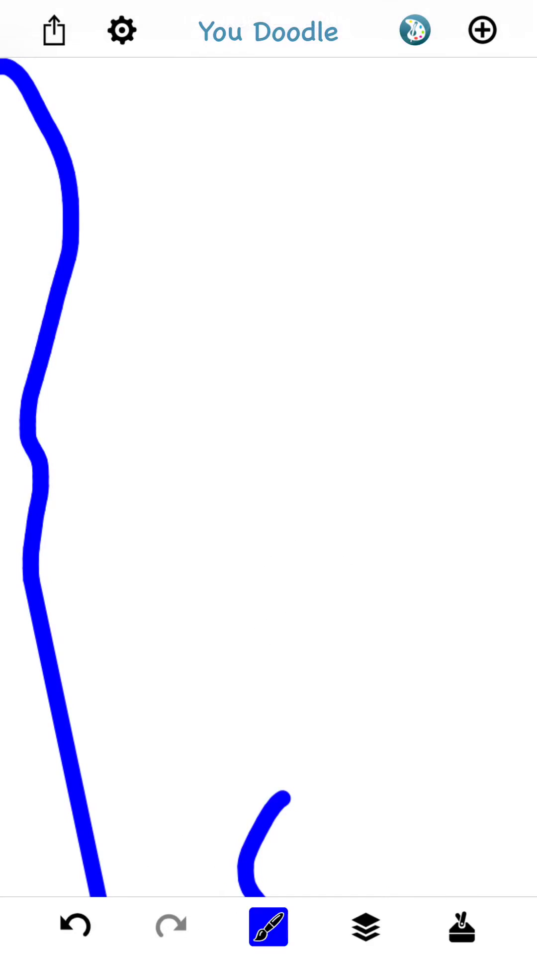
{"action": "left_click_drag", "start_coordinate": [280, 805], "coordinate": [275, 156]}
{"action": "left_click_drag", "start_coordinate": [201, 477], "coordinate": [395, 745]}
{"action": "mouse_move", "coordinate": [290, 790]}
{"action": "left_mouse_down"}
{"action": "mouse_move", "coordinate": [384, 263]}
{"action": "mouse_move", "coordinate": [161, 175]}
{"action": "left_mouse_up"}
{"action": "scroll", "coordinate": [268, 447], "scroll_direction": "down", "scroll_amount": 5}
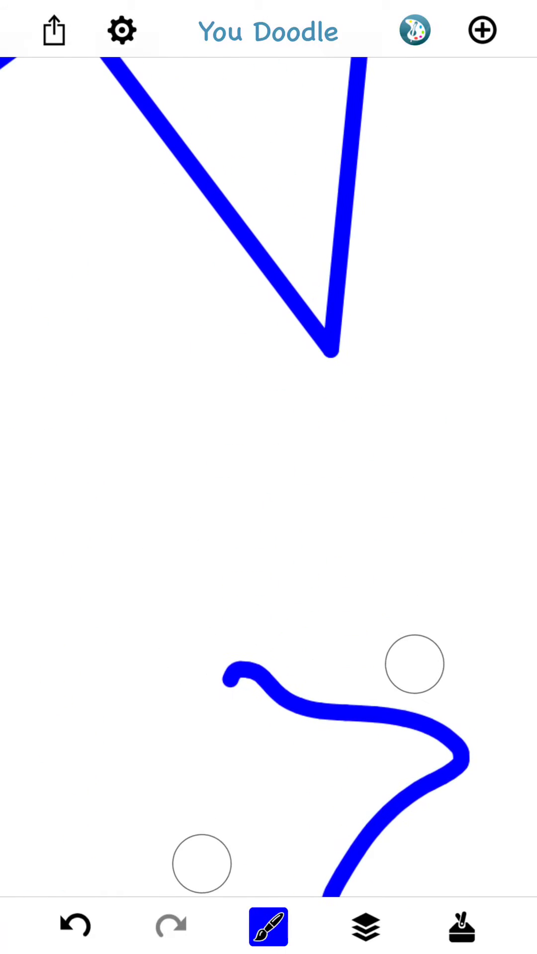
{"action": "left_click_drag", "start_coordinate": [228, 686], "coordinate": [459, 218]}
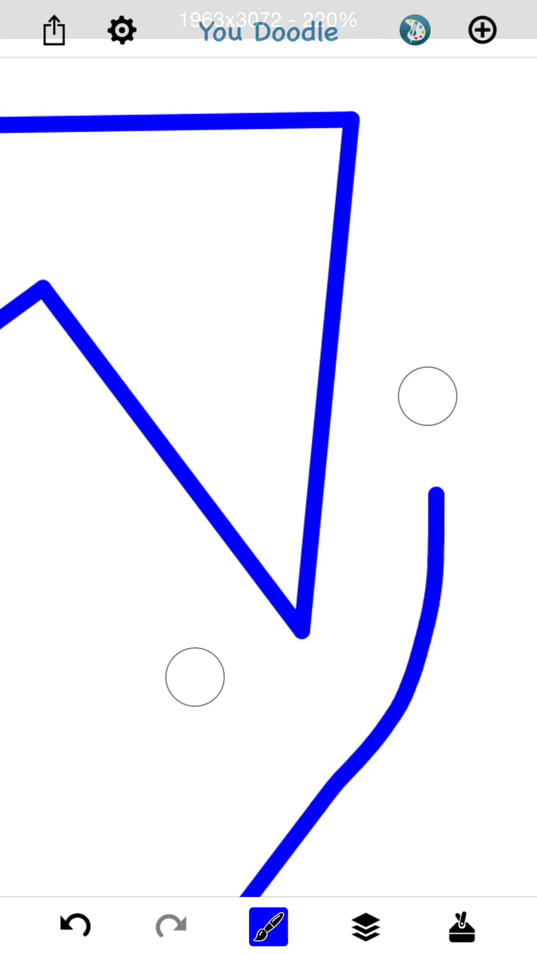
{"action": "scroll", "coordinate": [299, 559], "scroll_direction": "down", "scroll_amount": 5}
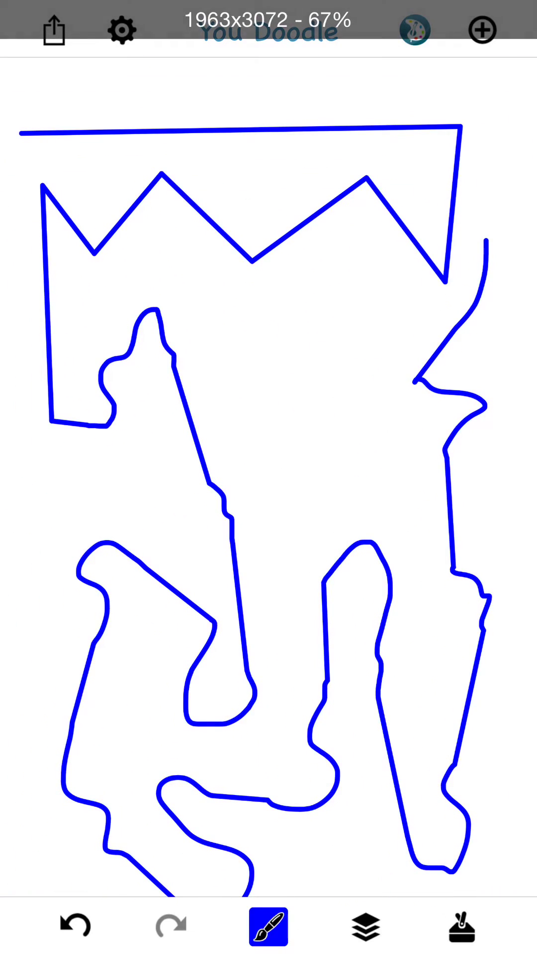
{"action": "scroll", "coordinate": [328, 462], "scroll_direction": "down", "scroll_amount": 5}
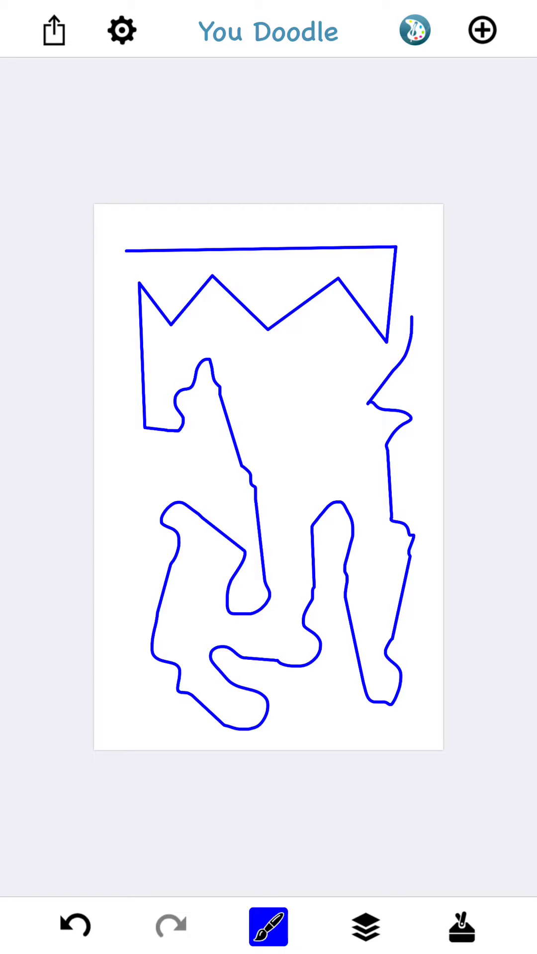
Turn off Line Mode and scribble freehand blue strokes across the drawing
{"action": "left_click", "coordinate": [268, 927]}
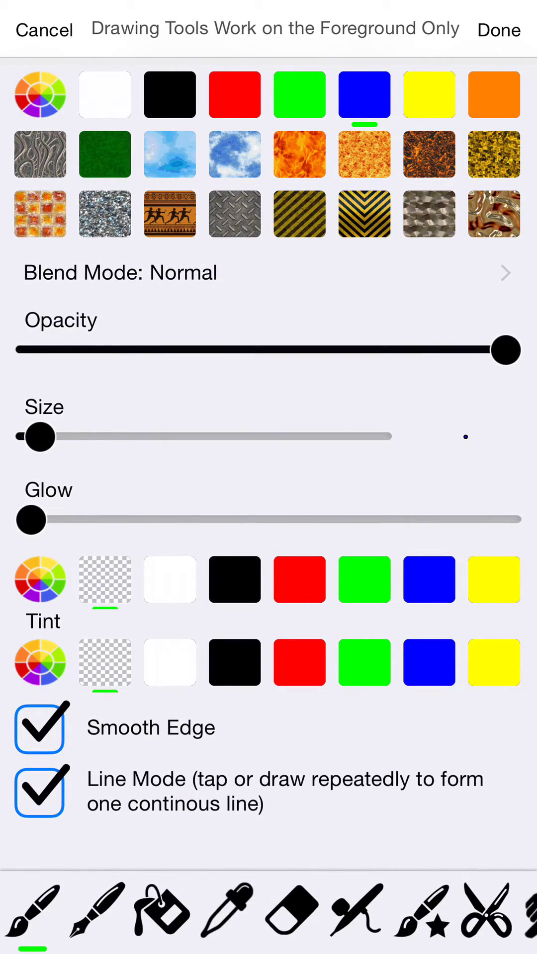
{"action": "left_click", "coordinate": [41, 791]}
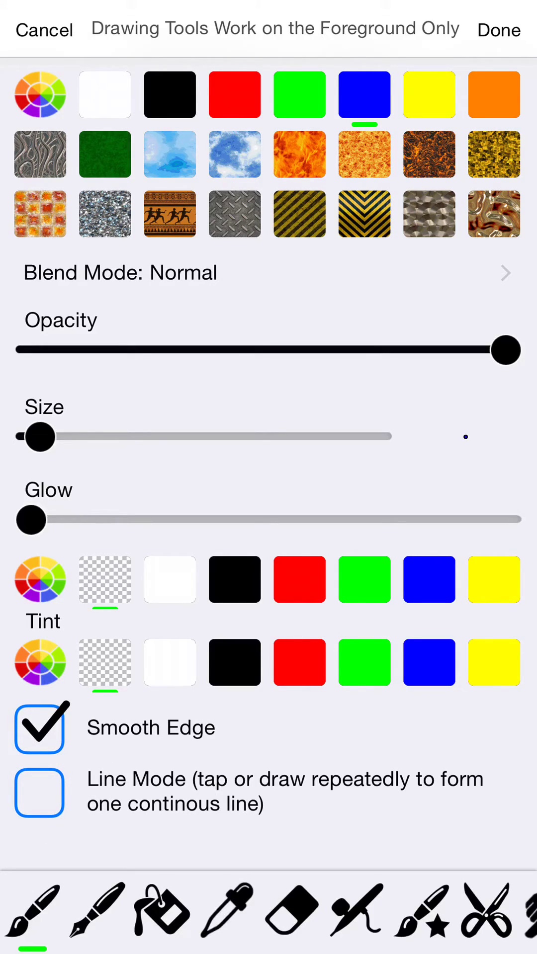
{"action": "left_click", "coordinate": [499, 30]}
{"action": "mouse_move", "coordinate": [246, 264]}
{"action": "left_mouse_down"}
{"action": "mouse_move", "coordinate": [205, 462]}
{"action": "mouse_move", "coordinate": [351, 431]}
{"action": "mouse_move", "coordinate": [254, 425]}
{"action": "mouse_move", "coordinate": [224, 548]}
{"action": "mouse_move", "coordinate": [394, 586]}
{"action": "mouse_move", "coordinate": [294, 514]}
{"action": "left_mouse_up"}
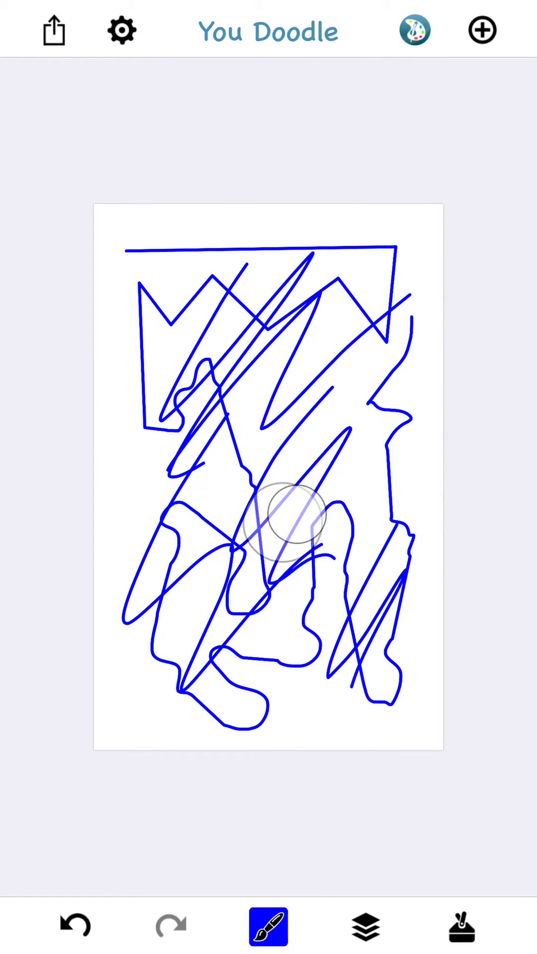
{"action": "scroll", "coordinate": [294, 522], "scroll_direction": "up", "scroll_amount": 3}
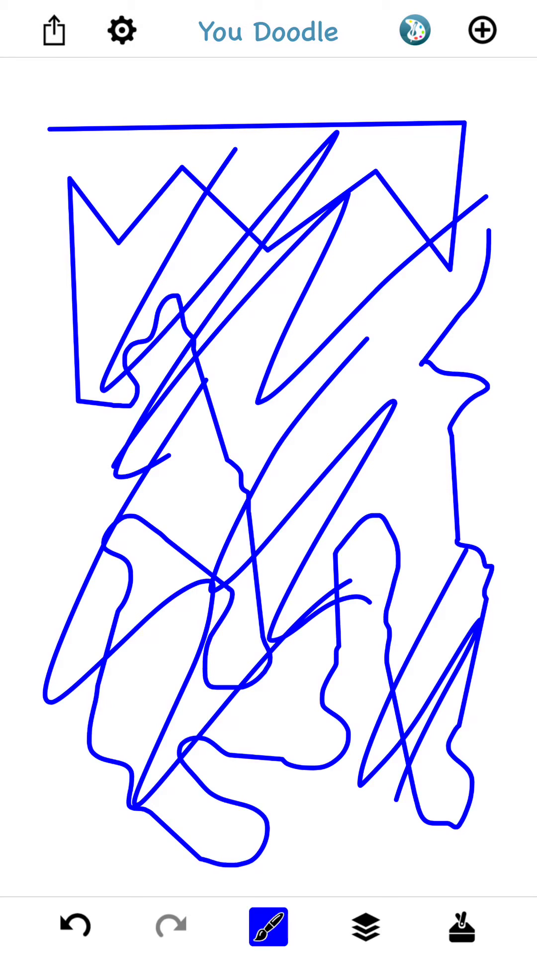
{"action": "left_click", "coordinate": [268, 926]}
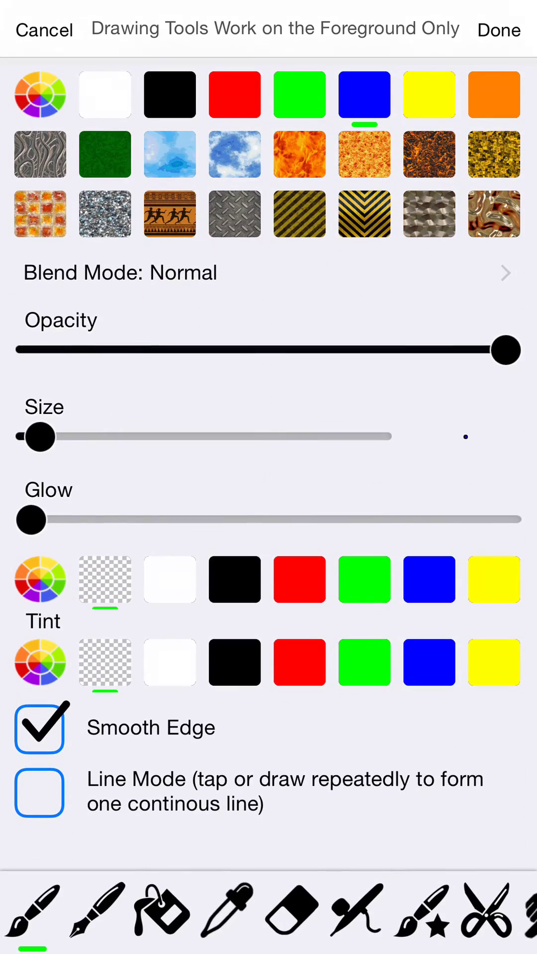
Give the brush 0.41 opacity, the flame texture, a much larger size, and Line Mode
{"action": "left_click_drag", "start_coordinate": [506, 350], "coordinate": [224, 350]}
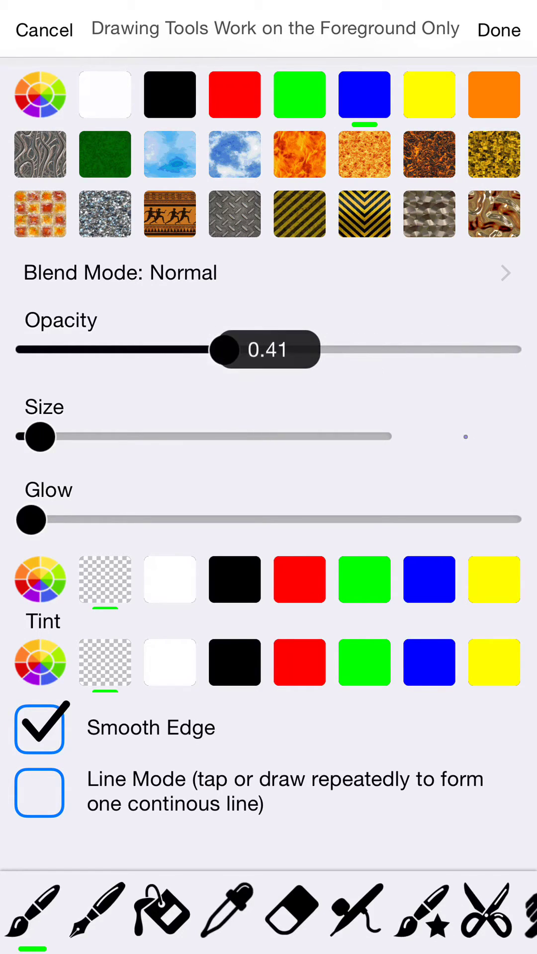
{"action": "left_click", "coordinate": [299, 154]}
{"action": "left_click_drag", "start_coordinate": [39, 437], "coordinate": [224, 437]}
{"action": "left_click", "coordinate": [499, 29]}
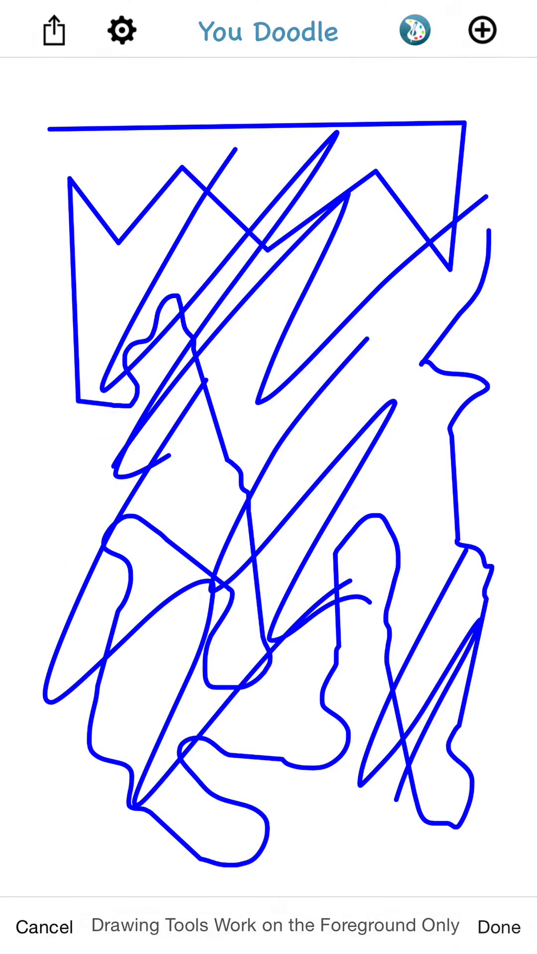
{"action": "left_click", "coordinate": [269, 926]}
{"action": "left_click", "coordinate": [38, 792]}
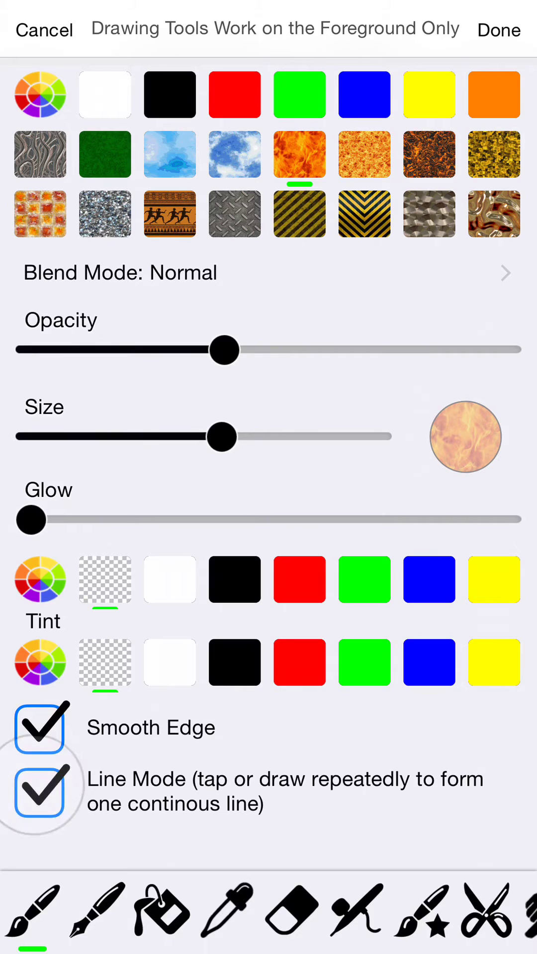
{"action": "left_click", "coordinate": [499, 29]}
Draw a translucent flame-texture line zigzagging down and across the canvas
{"action": "mouse_move", "coordinate": [103, 153]}
{"action": "left_mouse_down"}
{"action": "mouse_move", "coordinate": [226, 803]}
{"action": "mouse_move", "coordinate": [343, 786]}
{"action": "mouse_move", "coordinate": [358, 309]}
{"action": "mouse_move", "coordinate": [193, 416]}
{"action": "mouse_move", "coordinate": [165, 454]}
{"action": "mouse_move", "coordinate": [157, 648]}
{"action": "left_mouse_up"}
{"action": "mouse_move", "coordinate": [156, 648]}
{"action": "left_mouse_down"}
{"action": "mouse_move", "coordinate": [478, 328]}
{"action": "mouse_move", "coordinate": [432, 130]}
{"action": "left_mouse_up"}
{"action": "mouse_move", "coordinate": [433, 130]}
{"action": "left_mouse_down"}
{"action": "mouse_move", "coordinate": [397, 589]}
{"action": "mouse_move", "coordinate": [395, 737]}
{"action": "left_mouse_up"}
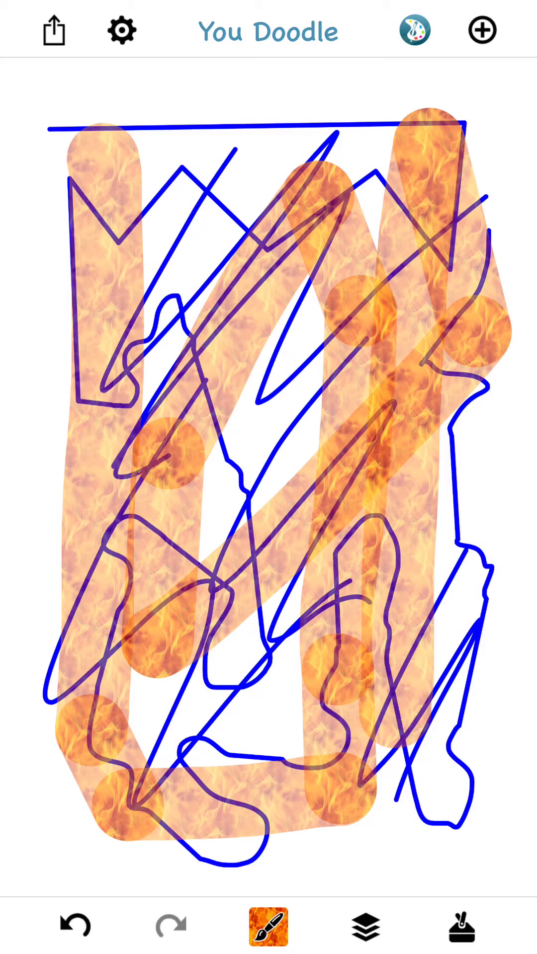
Undo every flame-texture stroke, leaving only the blue drawing
{"action": "double_click", "coordinate": [74, 924]}
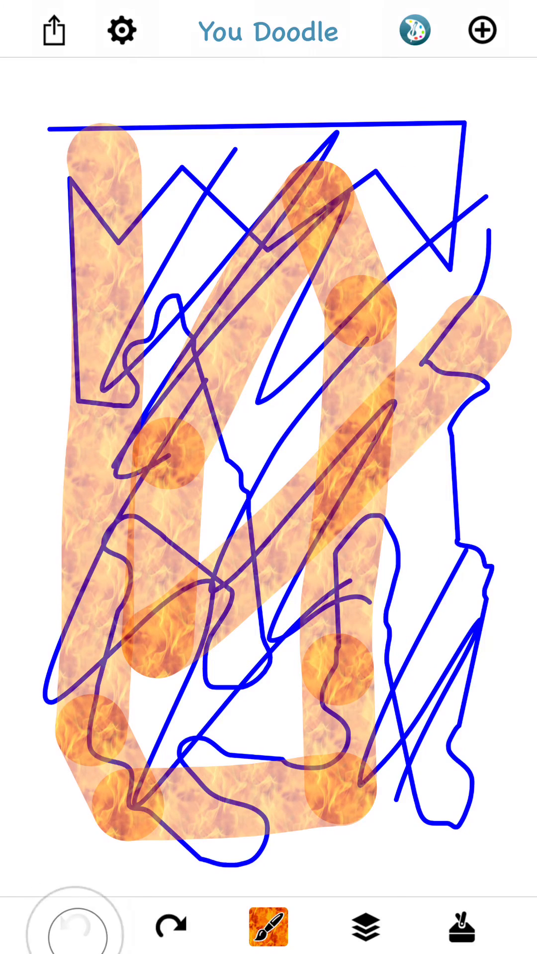
{"action": "double_click", "coordinate": [75, 924]}
{"action": "left_click", "coordinate": [75, 924]}
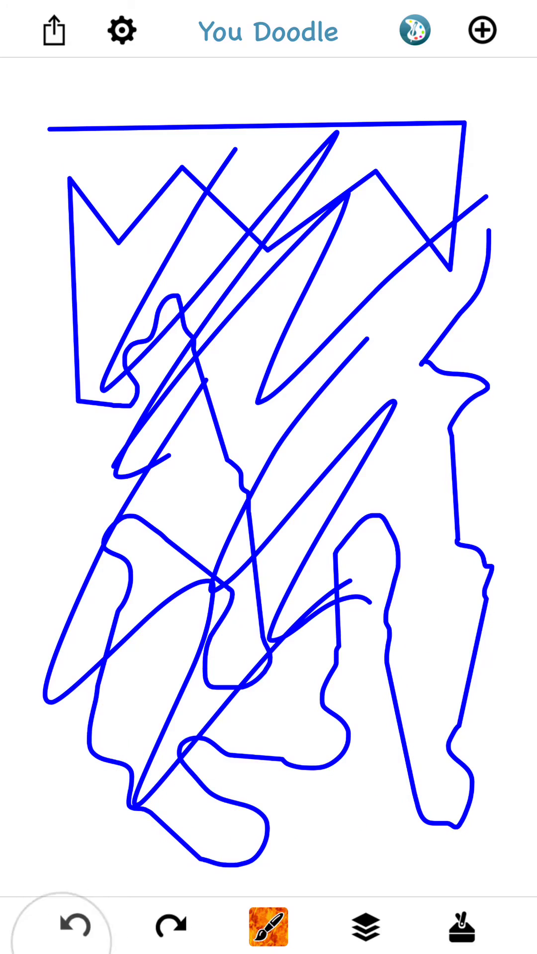
{"action": "left_click", "coordinate": [170, 926]}
{"action": "left_click", "coordinate": [268, 926]}
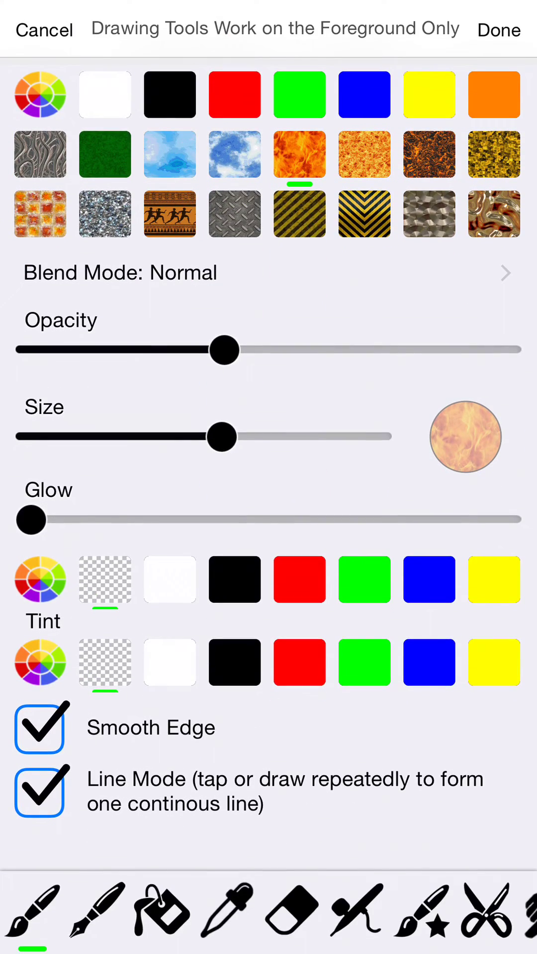